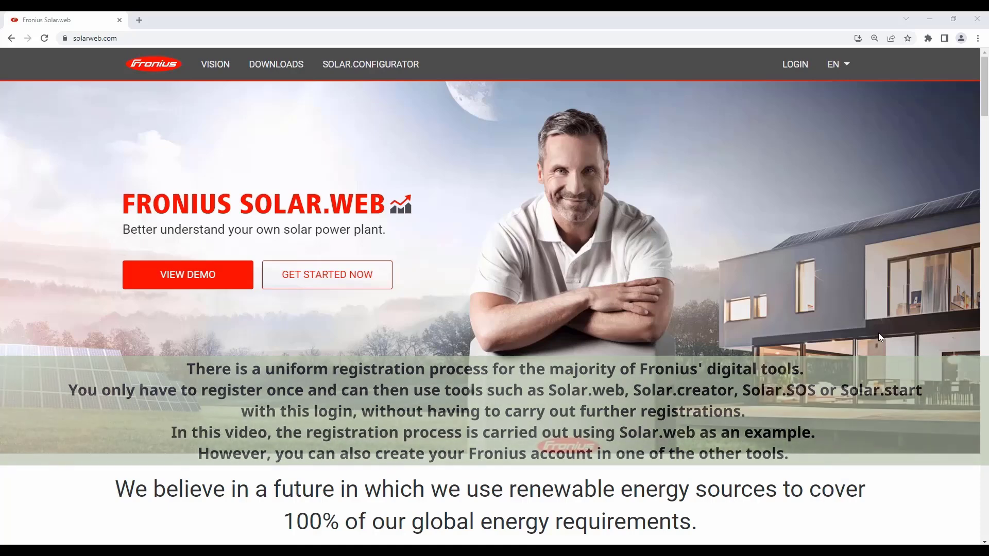
# Submit the Solar.web registration form with email and confirmed password, accepting the privacy statement
pyautogui.click(810, 74)
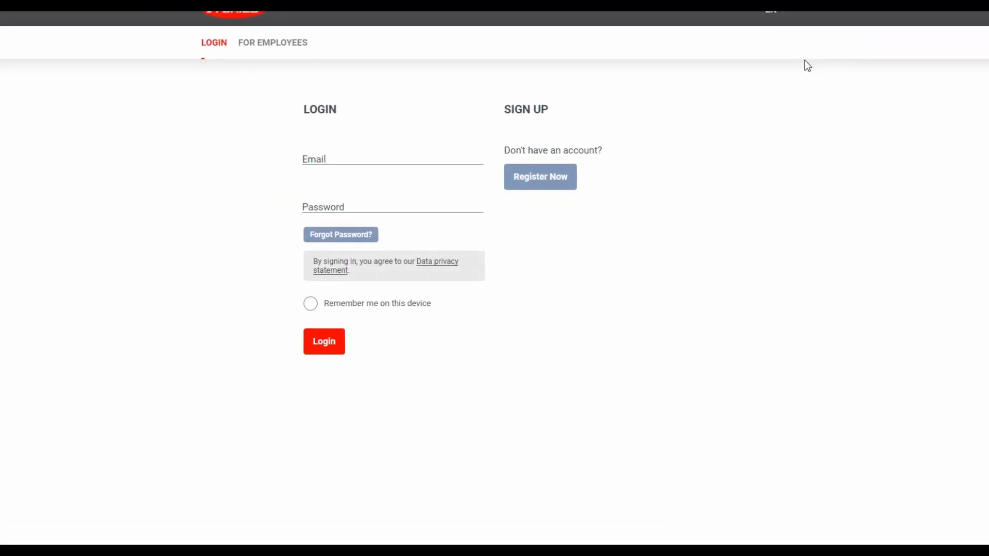
pyautogui.click(570, 185)
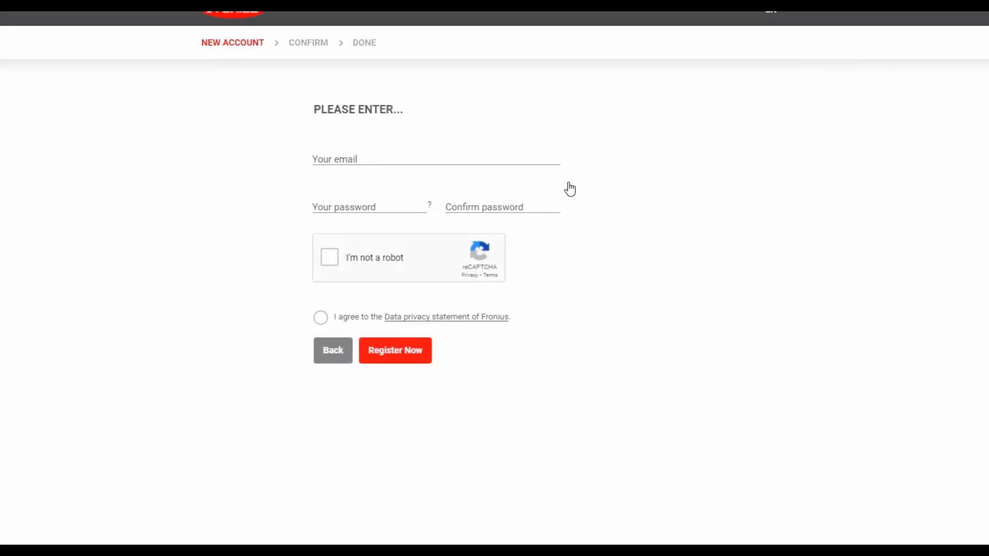
pyautogui.click(368, 157)
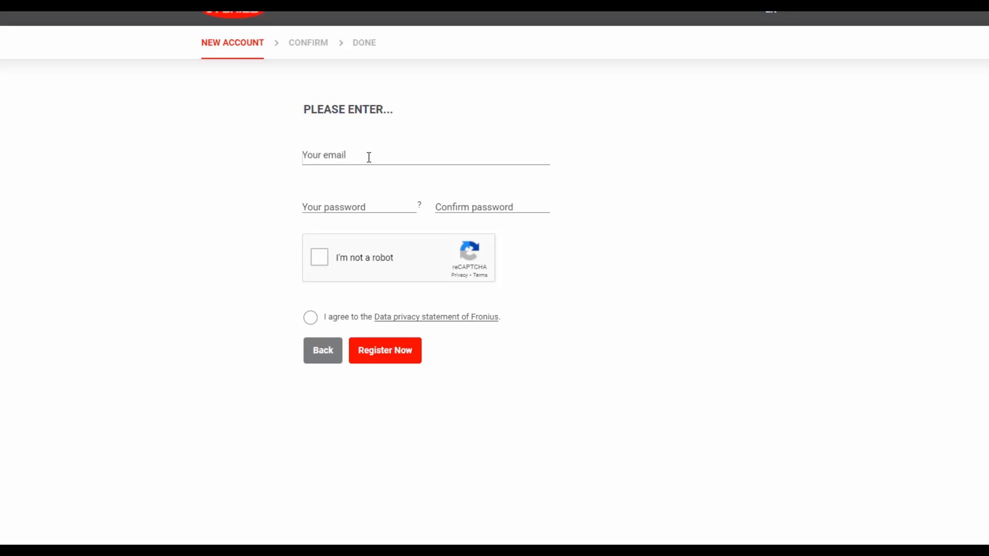
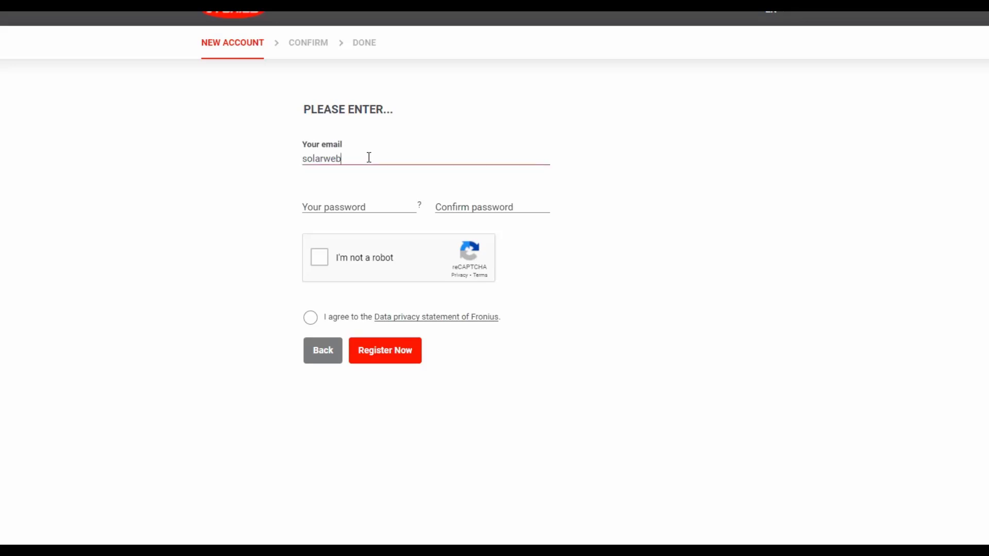
pyautogui.press('Tab')
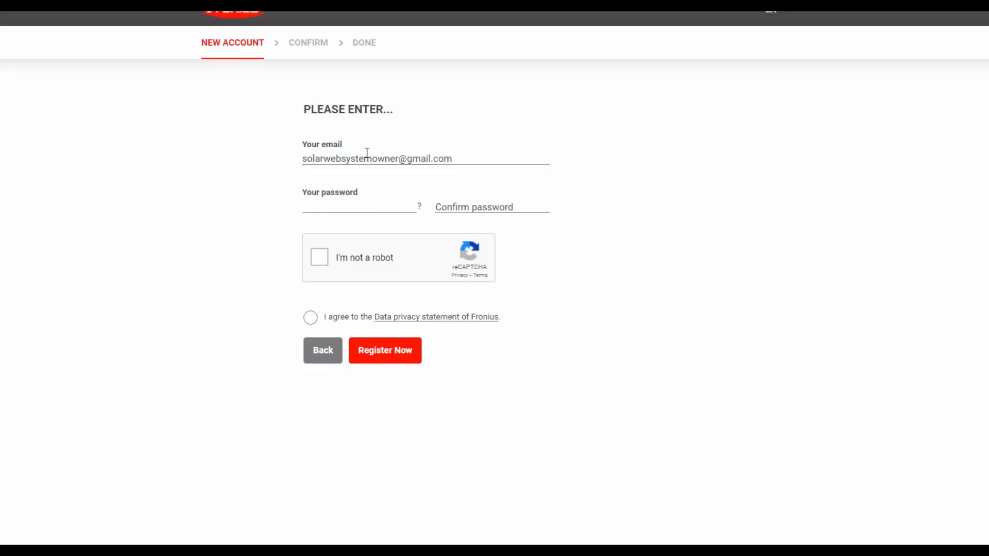
pyautogui.write('•••••••••••')
pyautogui.press('Tab')
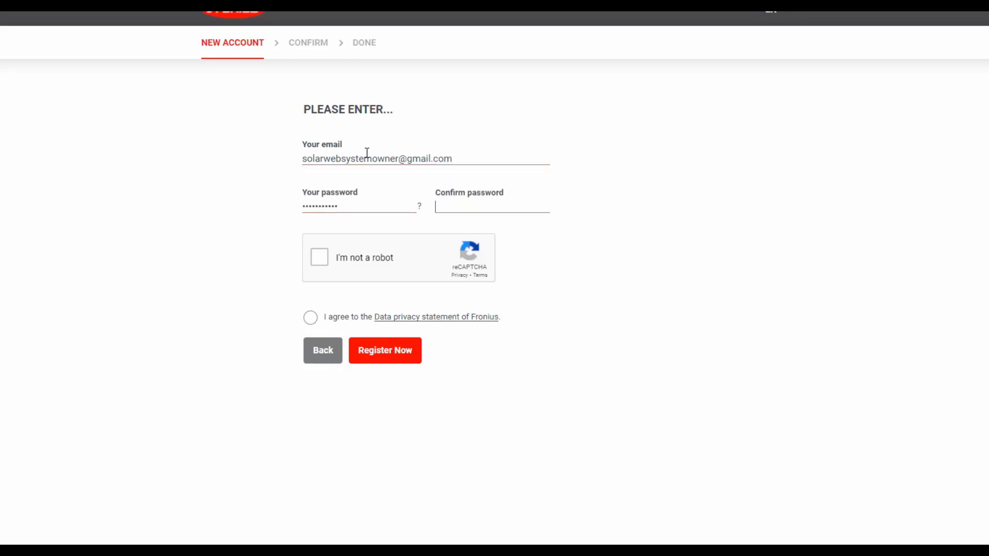
pyautogui.write('•••••••••••')
pyautogui.click(310, 317)
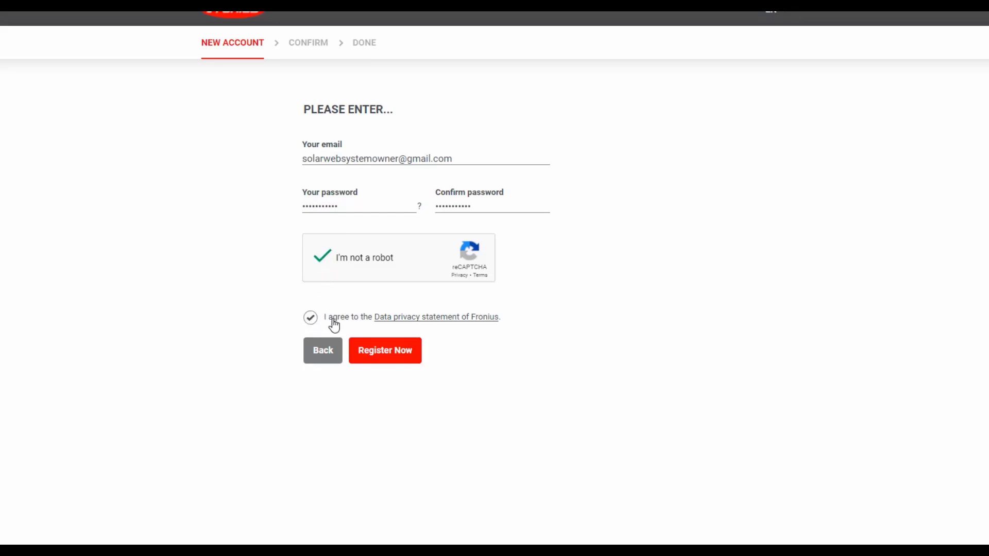
pyautogui.click(374, 356)
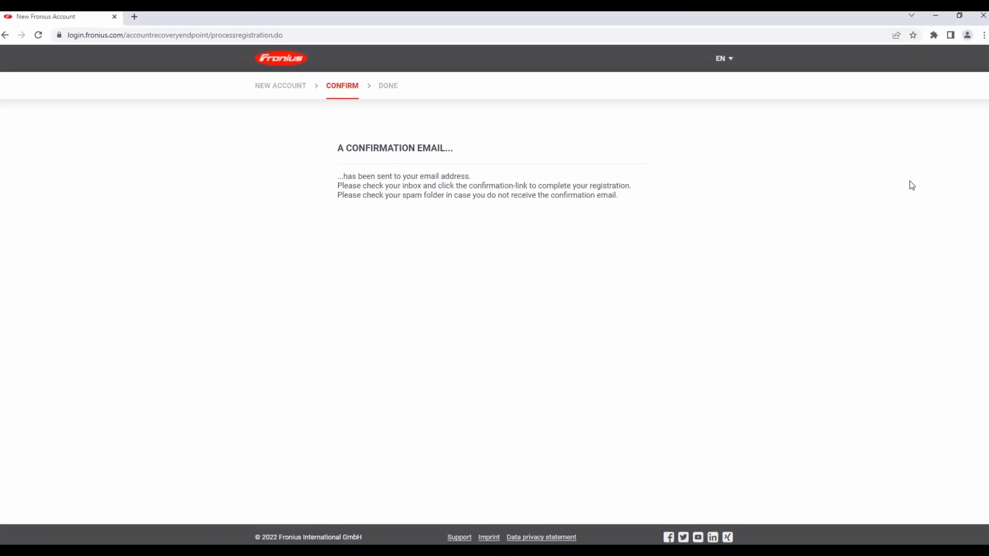
# Open gmail.com in a new Chrome tab and sign in with email and password
pyautogui.click(143, 20)
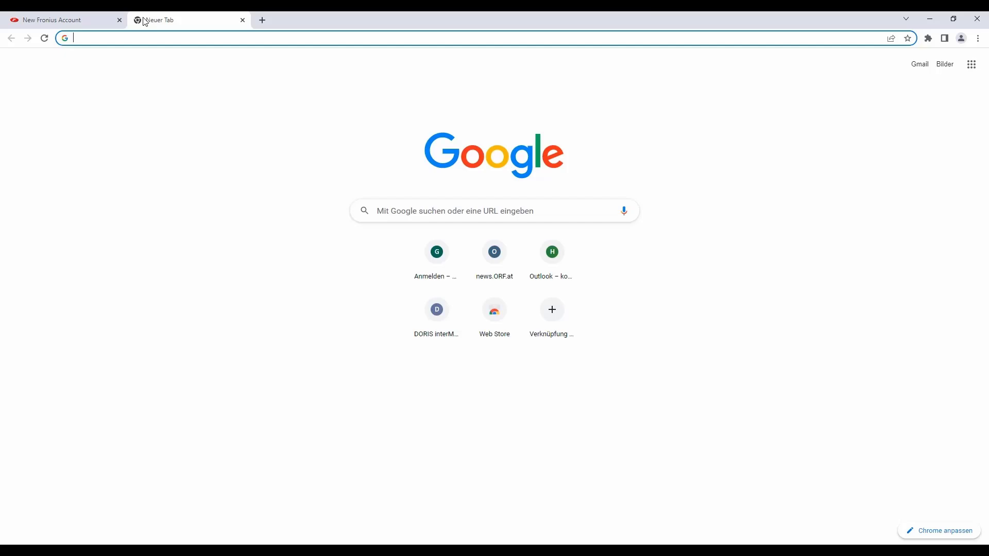
pyautogui.write('gmail.com')
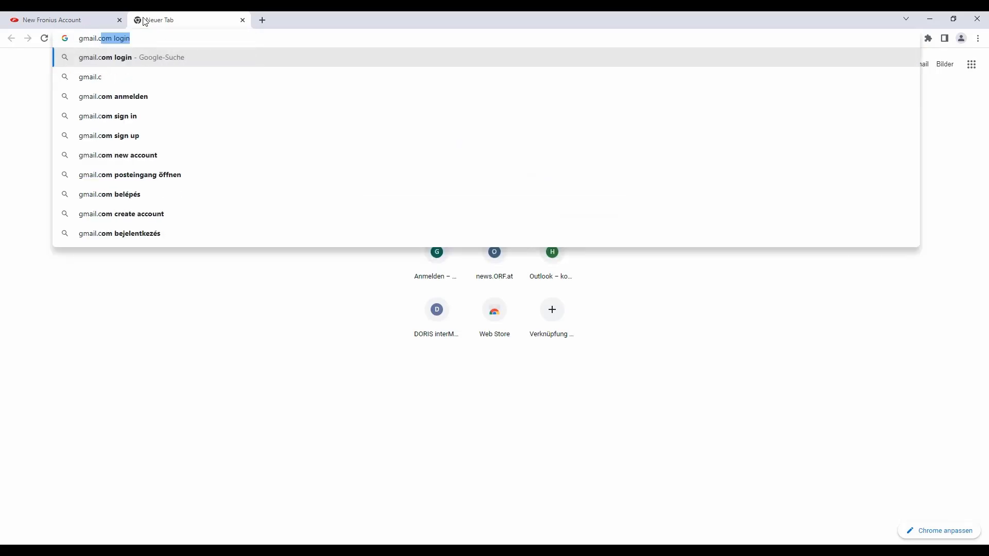
pyautogui.press('Return')
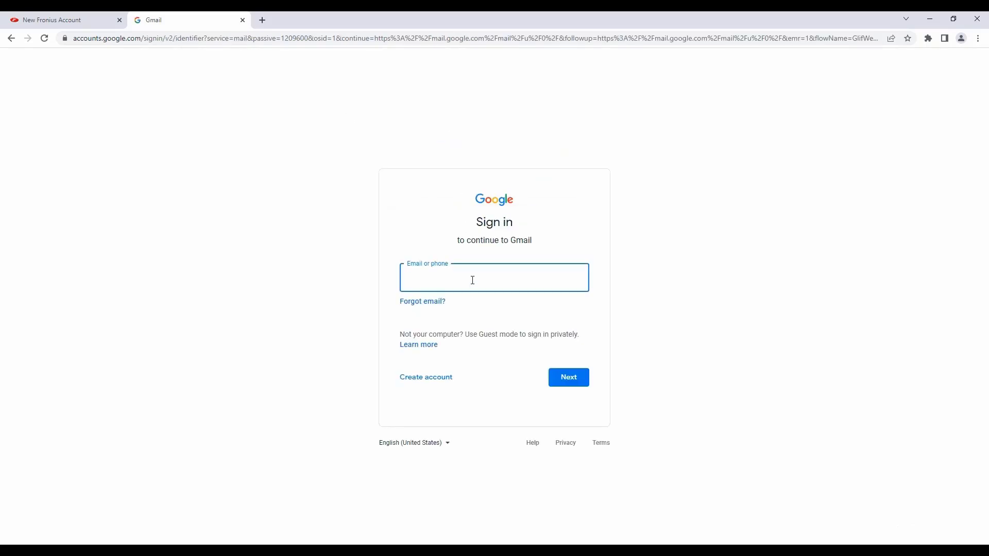
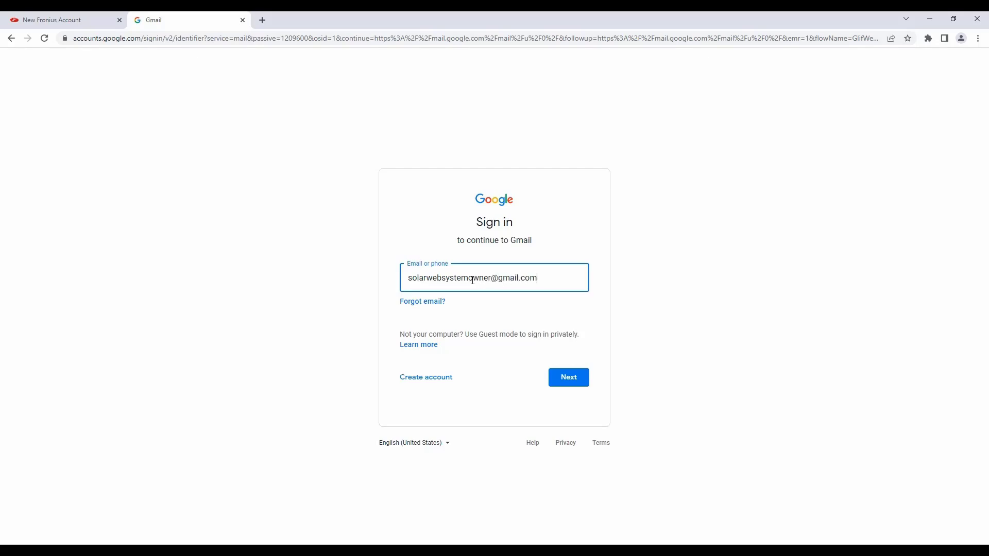
pyautogui.press('Return')
pyautogui.write('•')
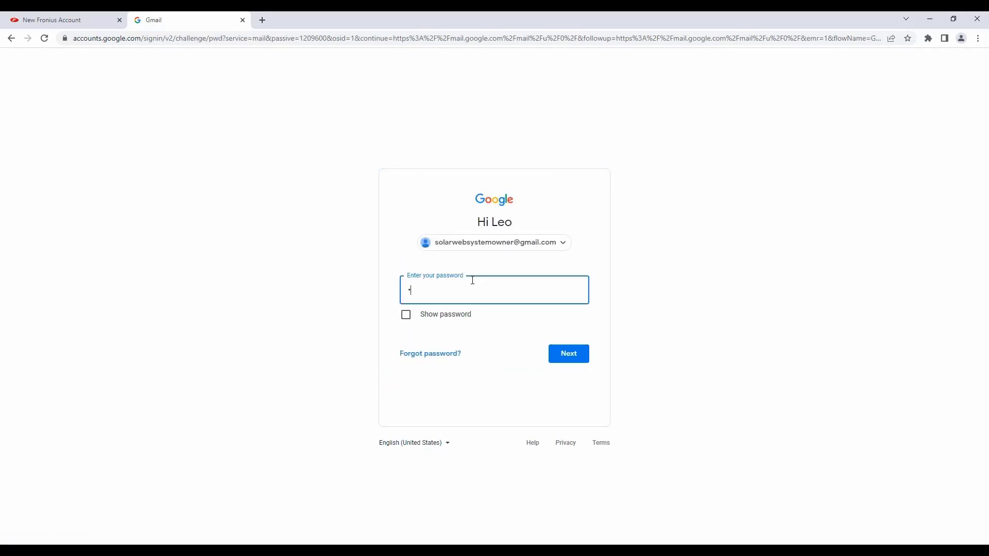
pyautogui.write('•••••••••')
pyautogui.press('Return')
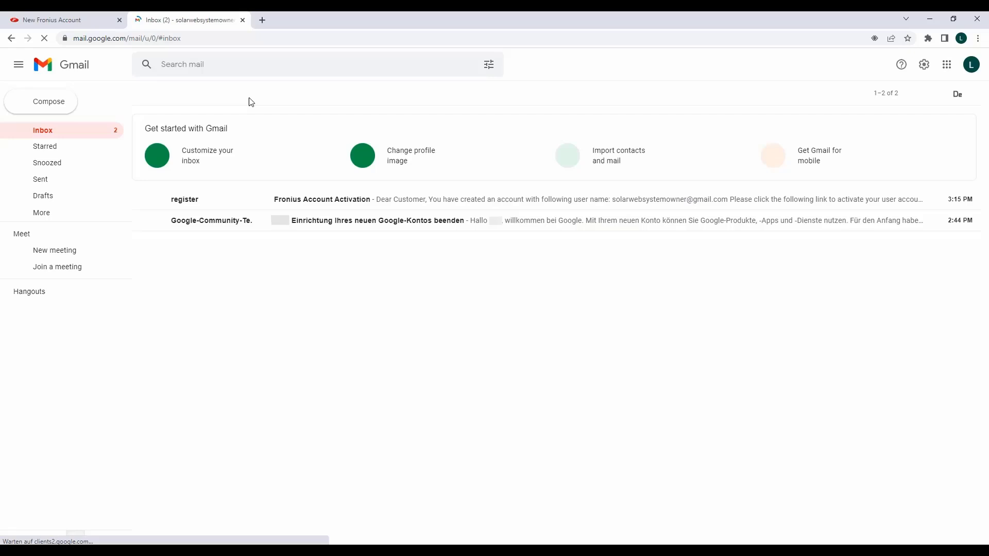
# Open the Fronius Account Activation email and follow its activation link
pyautogui.click(201, 203)
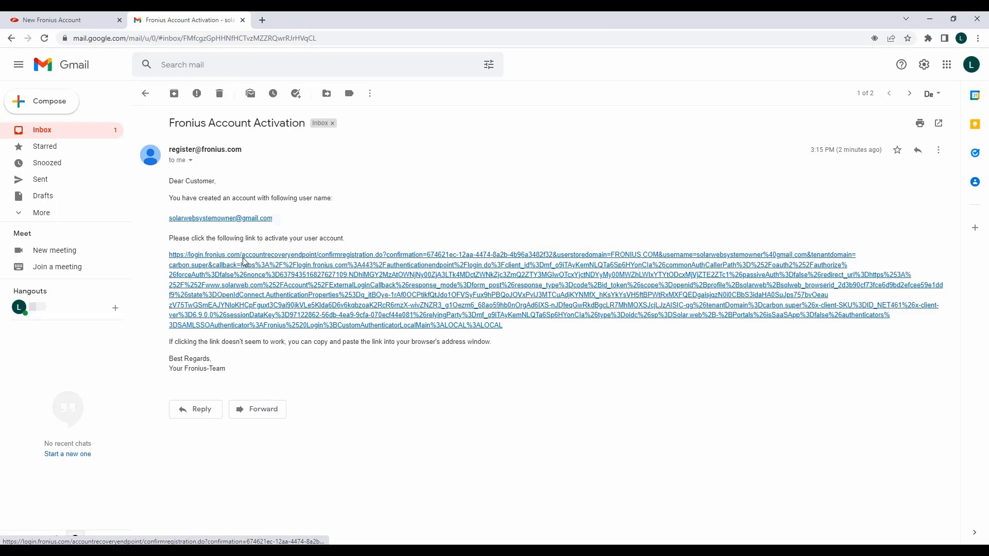
pyautogui.click(244, 263)
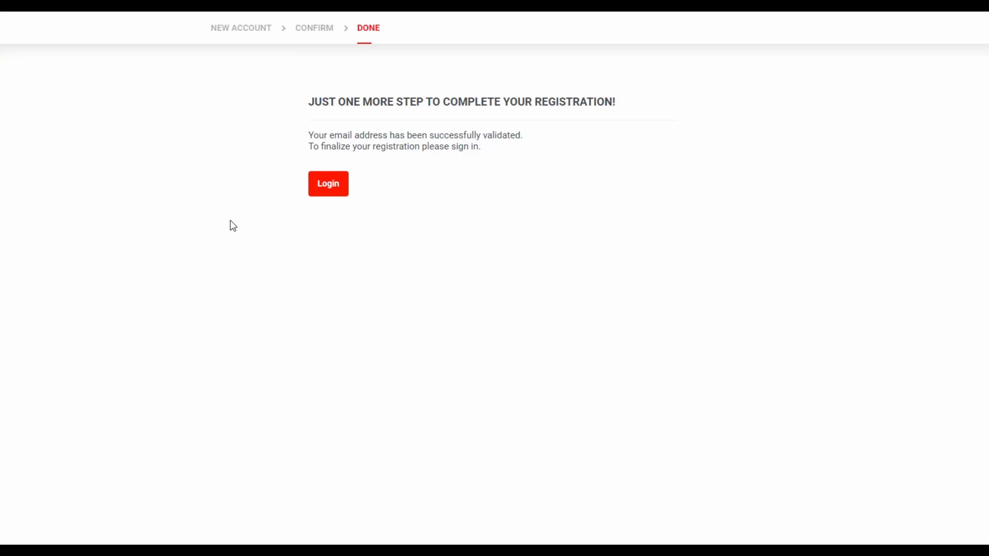
# Log in to Solar.web with the saved email suggestion and the account password
pyautogui.click(324, 186)
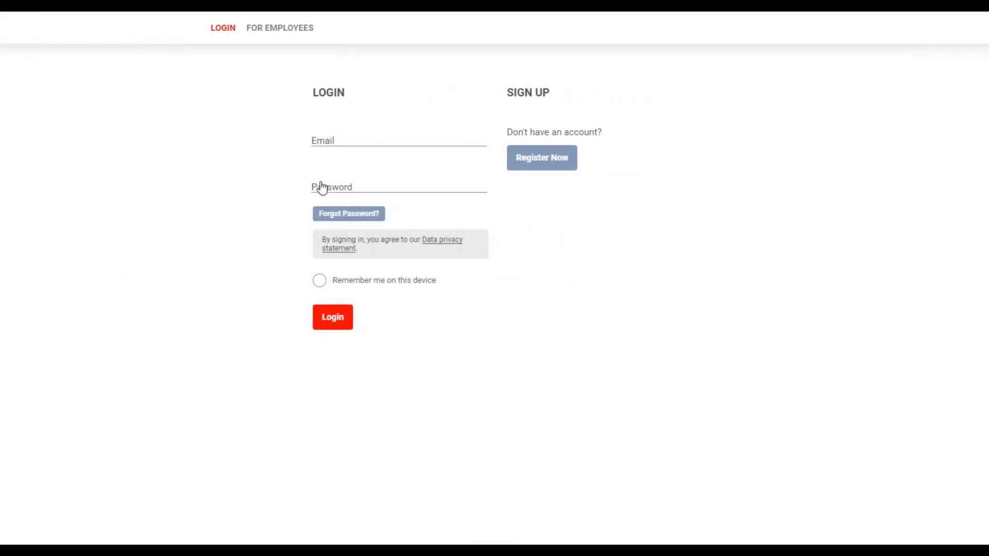
pyautogui.click(323, 144)
pyautogui.click(417, 166)
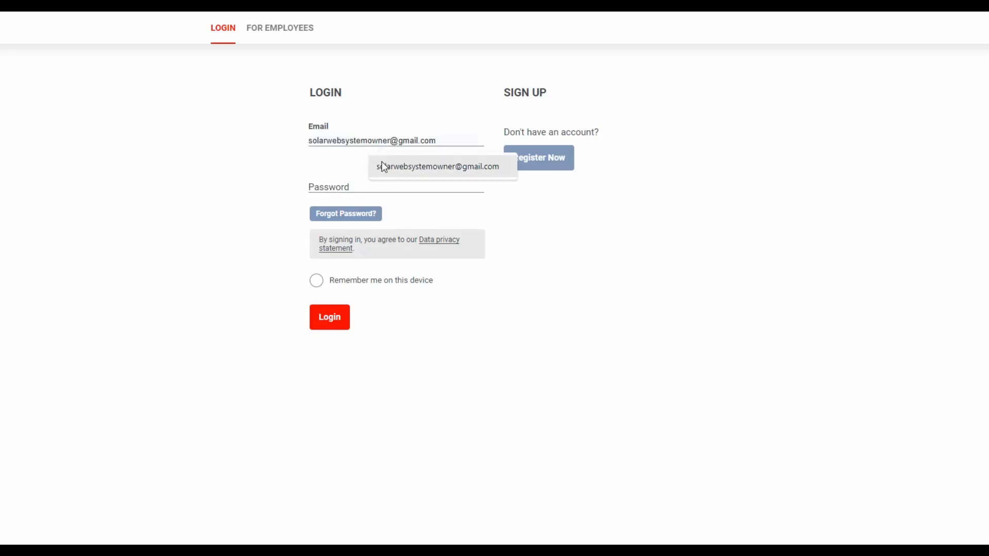
pyautogui.click(359, 183)
pyautogui.write('••••••••••')
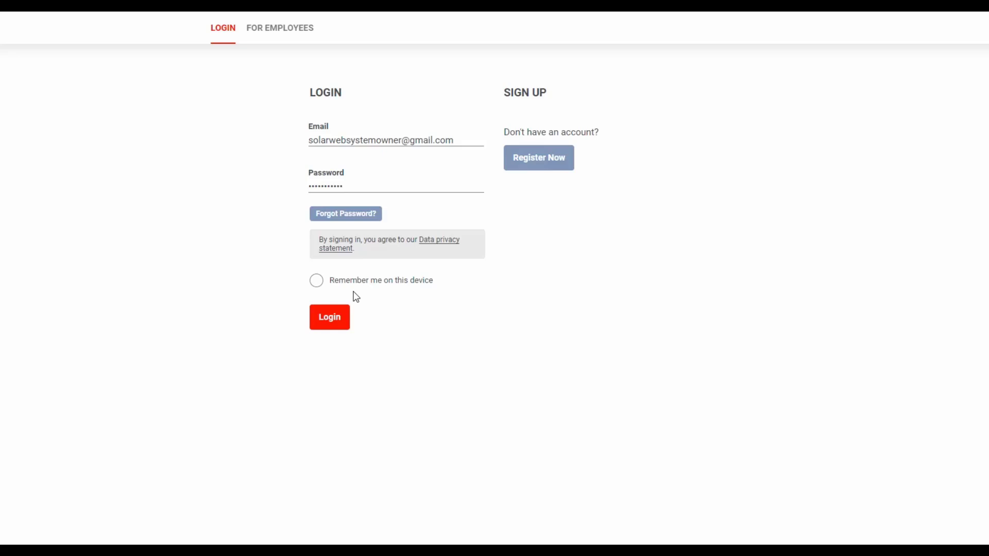
pyautogui.click(329, 317)
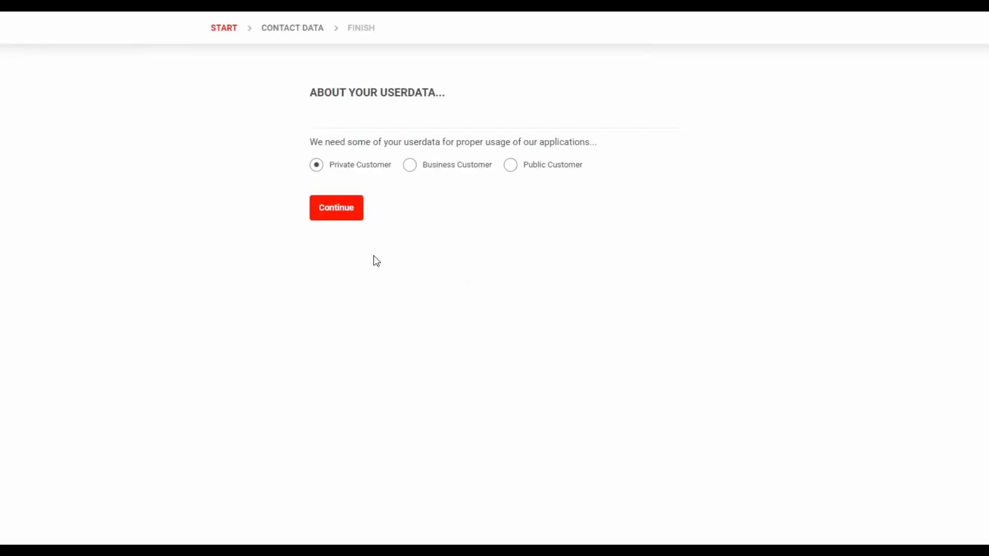
# Continue as a private customer, set gender to Female, and enter given and family names
pyautogui.click(357, 223)
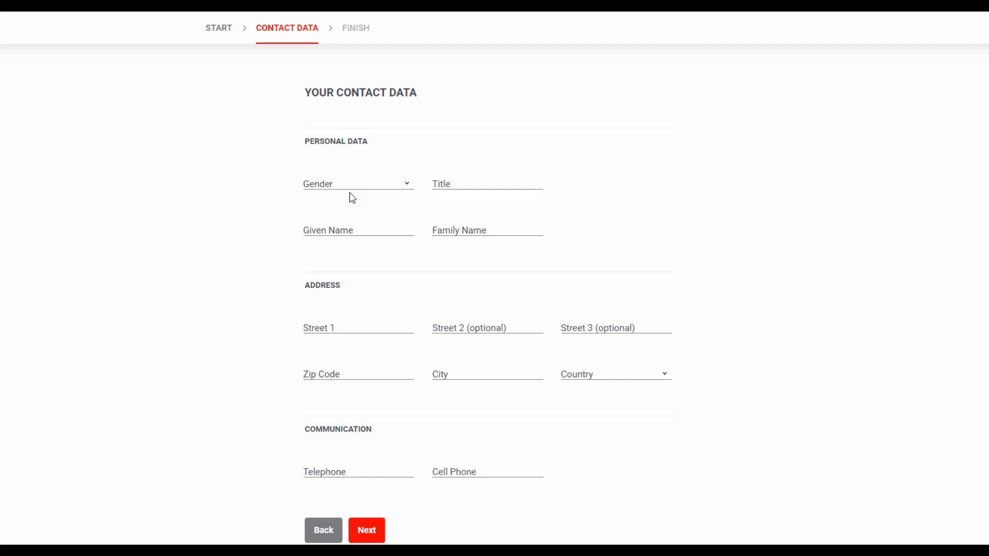
pyautogui.click(349, 185)
pyautogui.click(330, 218)
pyautogui.click(351, 231)
pyautogui.write('Erik')
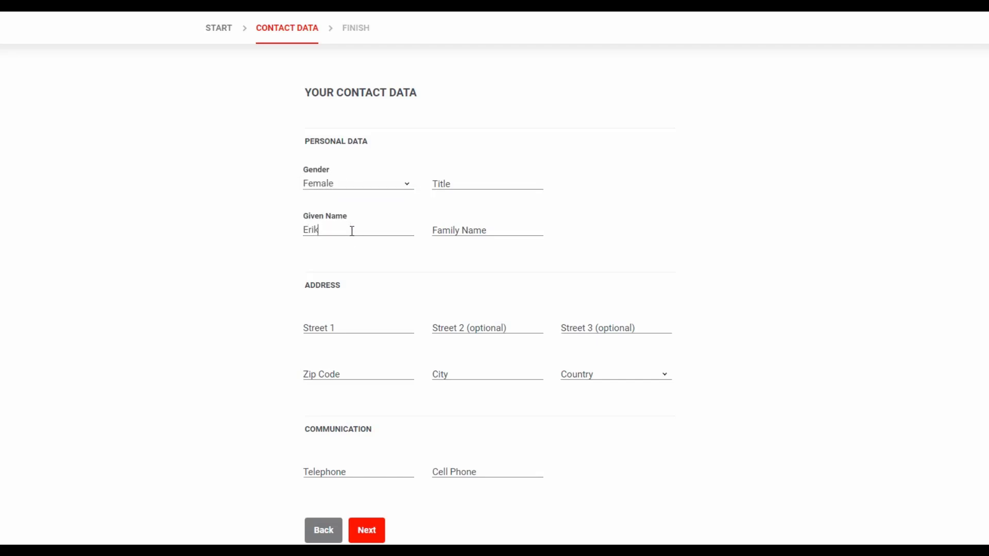
pyautogui.write('a')
pyautogui.press('Tab')
pyautogui.write('Doe')
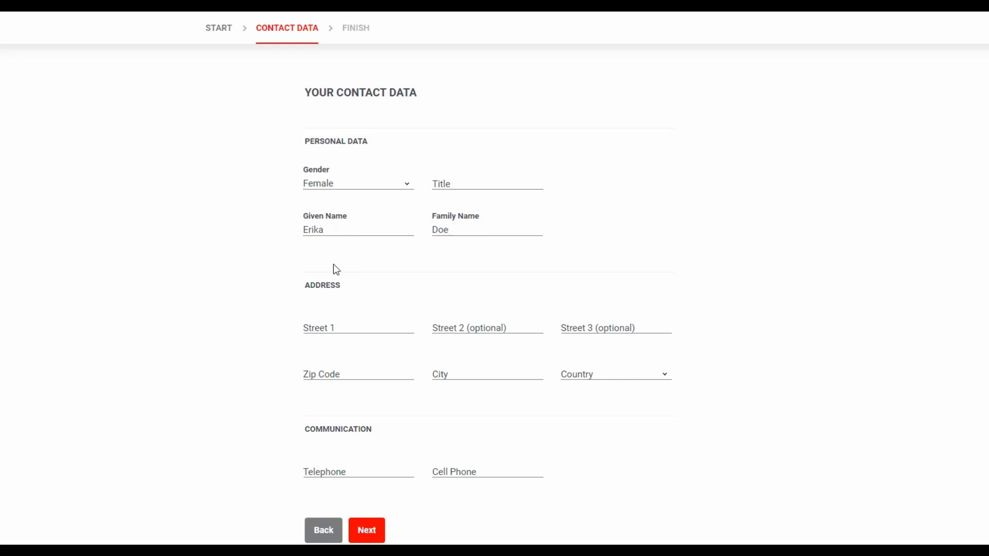
# Enter the street, zip code 4600, city Wels and country Austria, then go to Finish
pyautogui.click(332, 328)
pyautogui.write('Stre')
pyautogui.write('et 1')
pyautogui.click(348, 376)
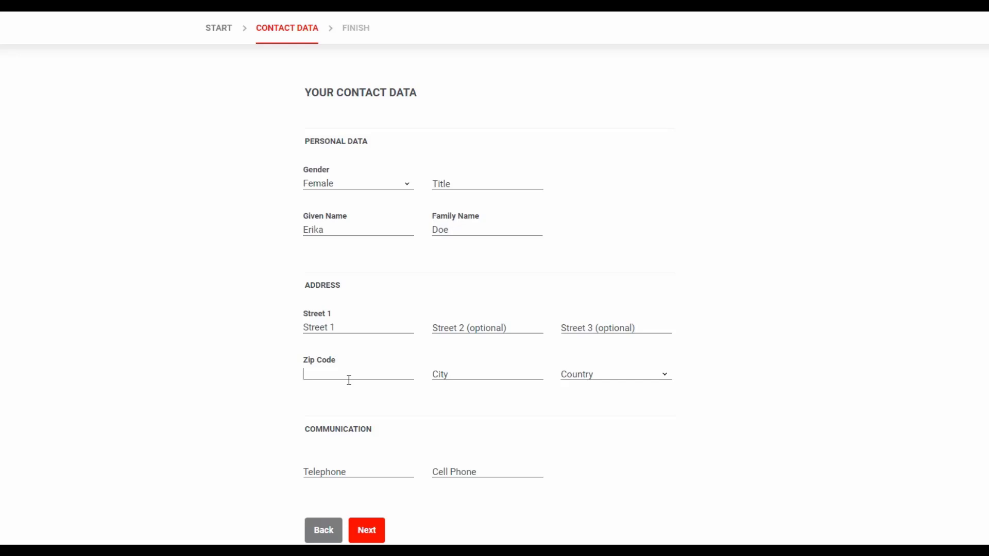
pyautogui.write('600')
pyautogui.press('Tab')
pyautogui.write('Wels')
pyautogui.click(663, 374)
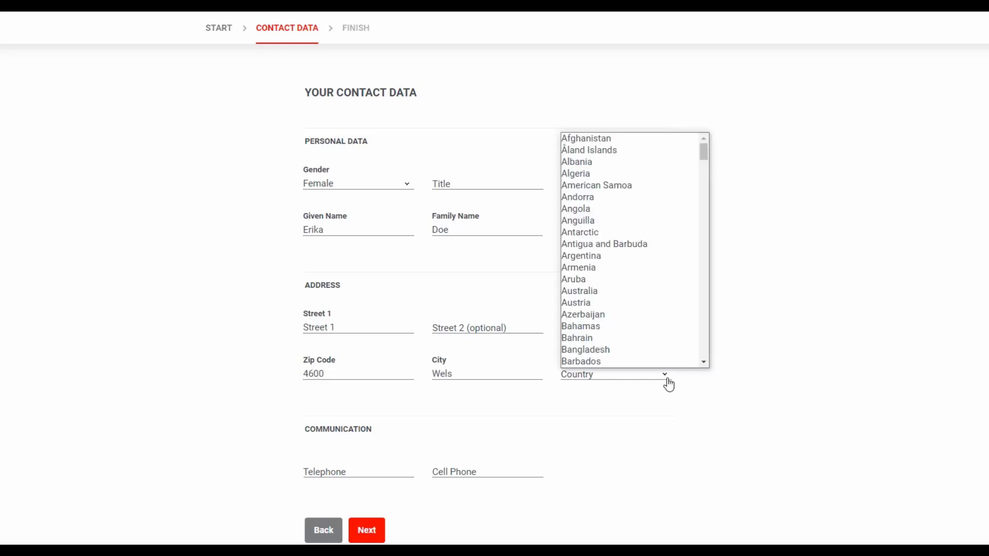
pyautogui.click(631, 303)
pyautogui.scroll(-1, 464, 429)
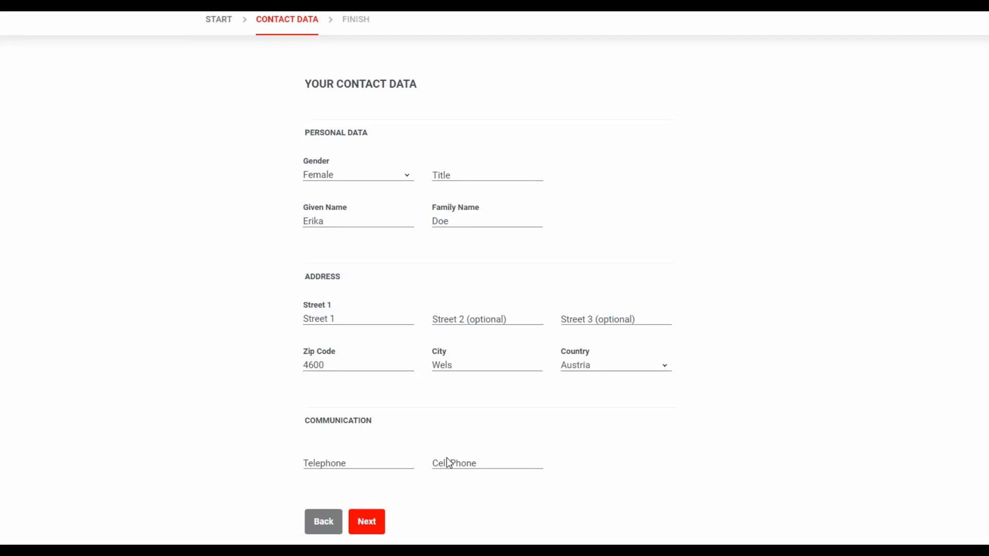
pyautogui.click(379, 499)
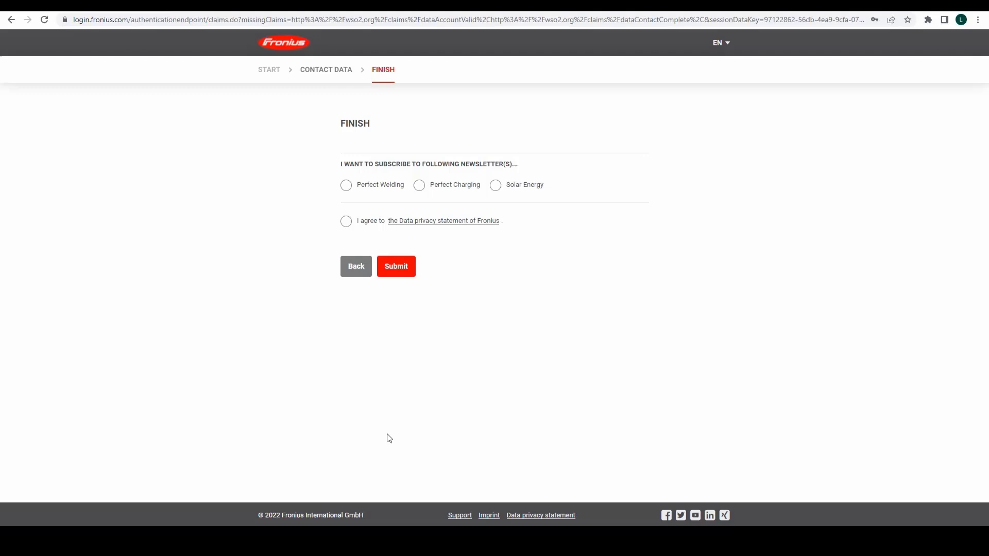
# Opt in to the Solar Energy newsletter and Solar.web product information, and accept the privacy statement
pyautogui.click(506, 188)
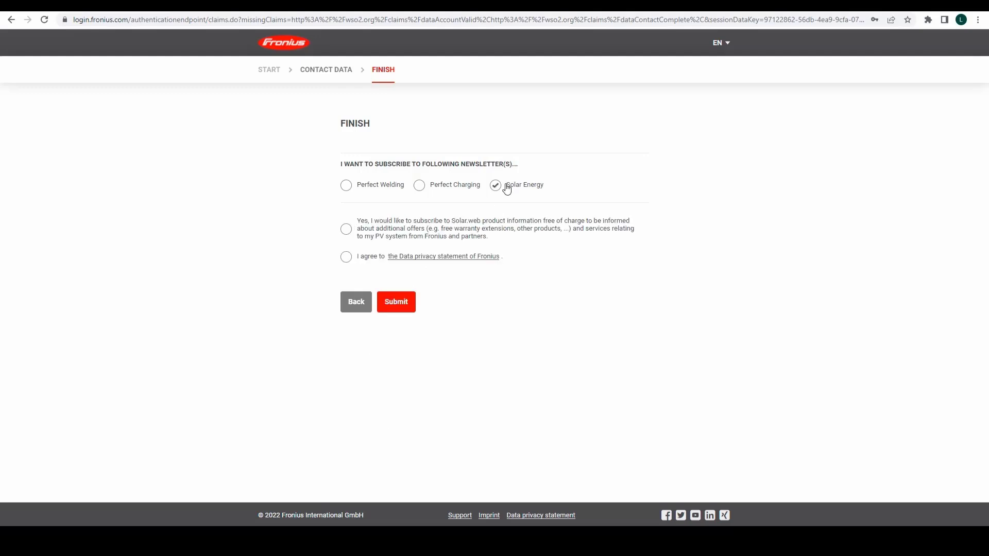
pyautogui.click(346, 230)
pyautogui.click(402, 302)
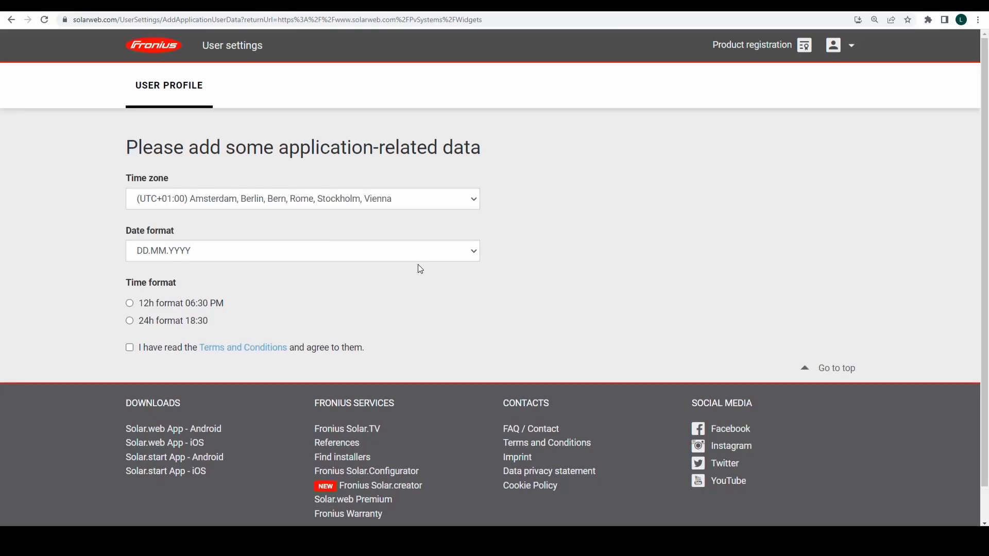
# Choose the '24h format 18:30' time format, accept the Terms and Conditions, and save
pyautogui.click(130, 320)
pyautogui.click(129, 347)
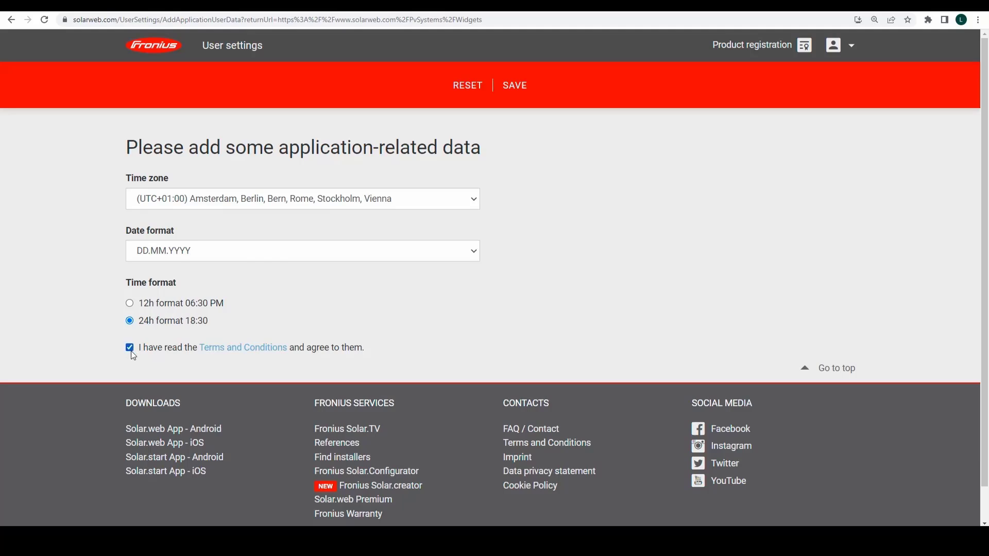
pyautogui.click(520, 95)
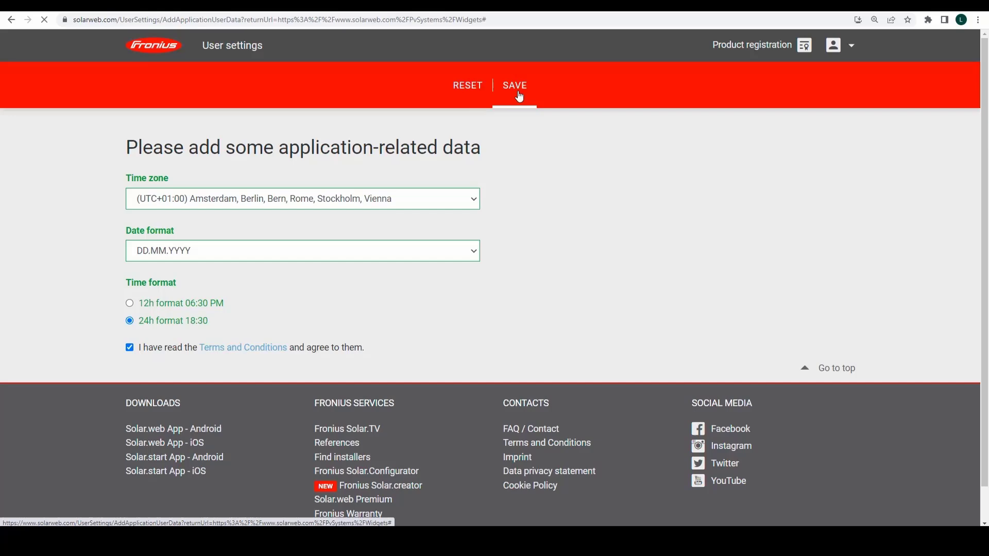